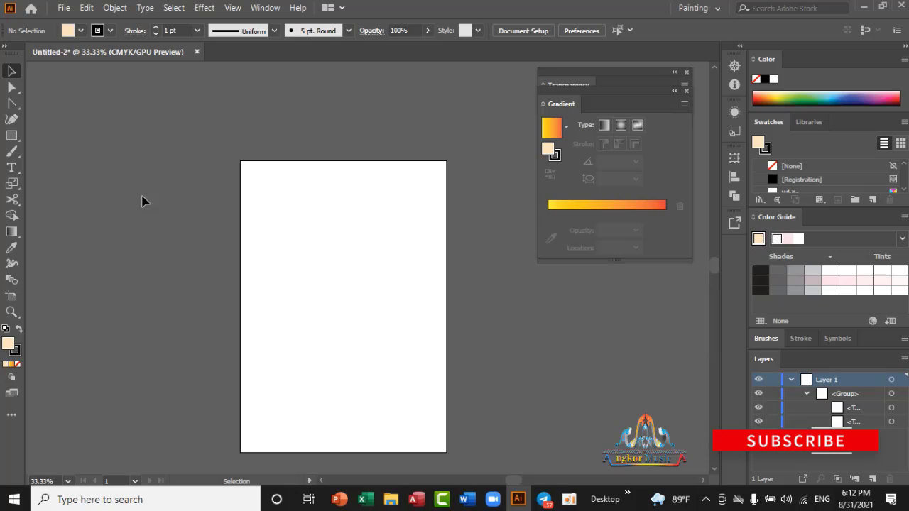
# - Create a three-sided polygon with a 50 pt radius in the upper part of the artboard
pyautogui.click(12, 136)
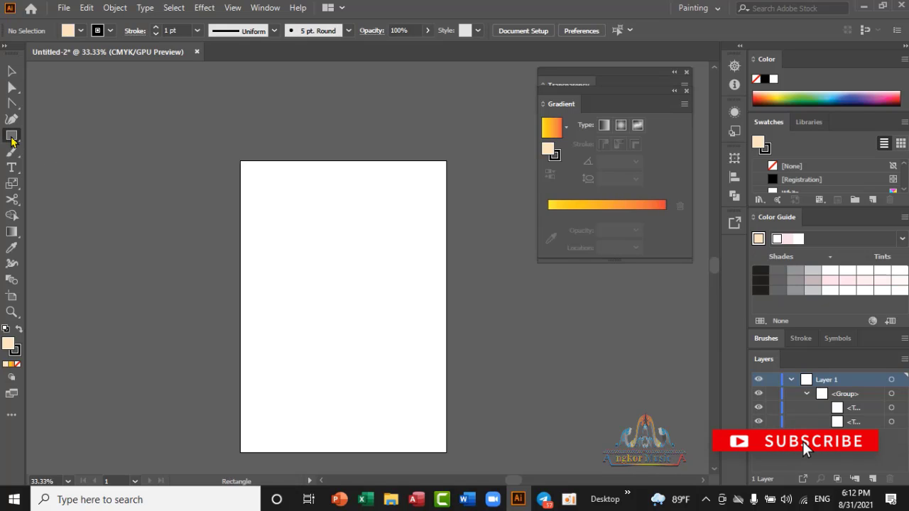
pyautogui.rightClick(11, 140)
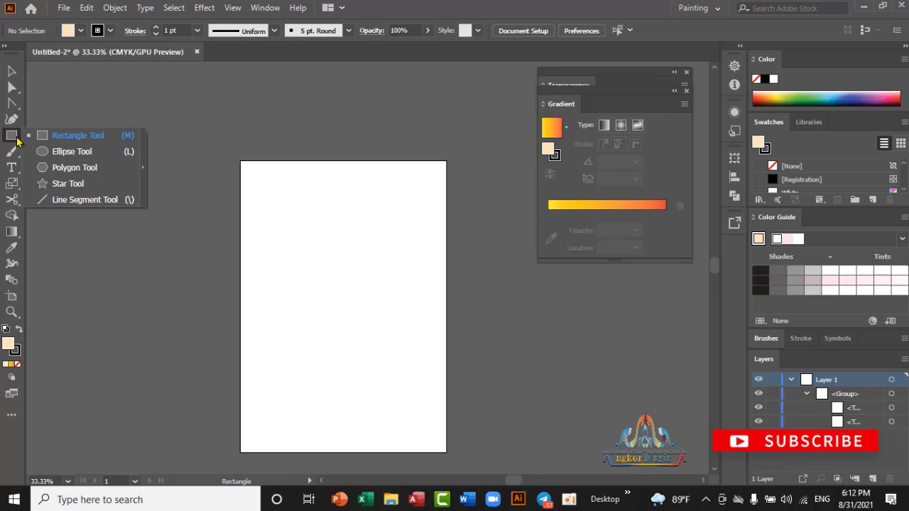
pyautogui.click(75, 168)
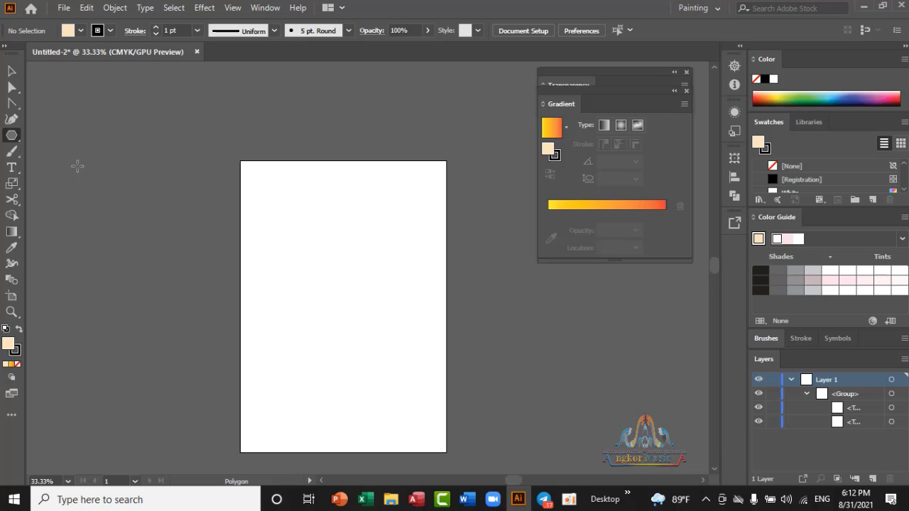
pyautogui.click(350, 258)
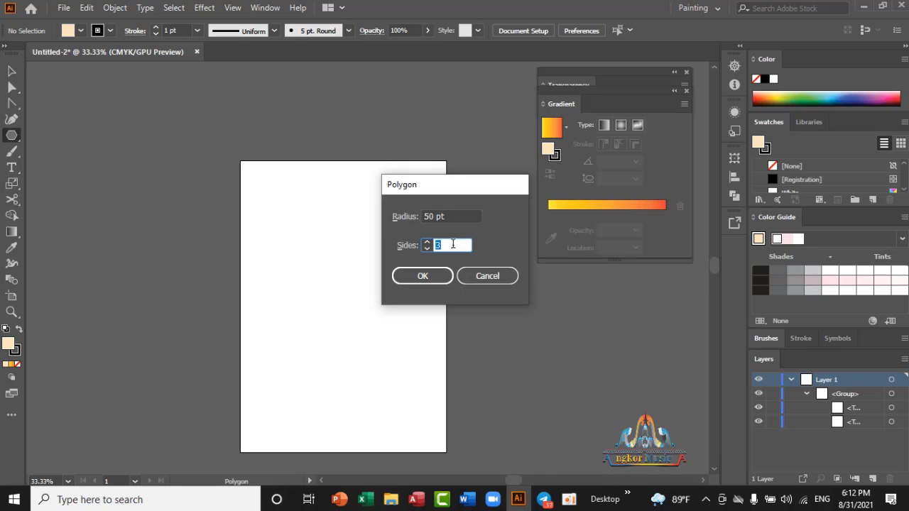
pyautogui.click(421, 277)
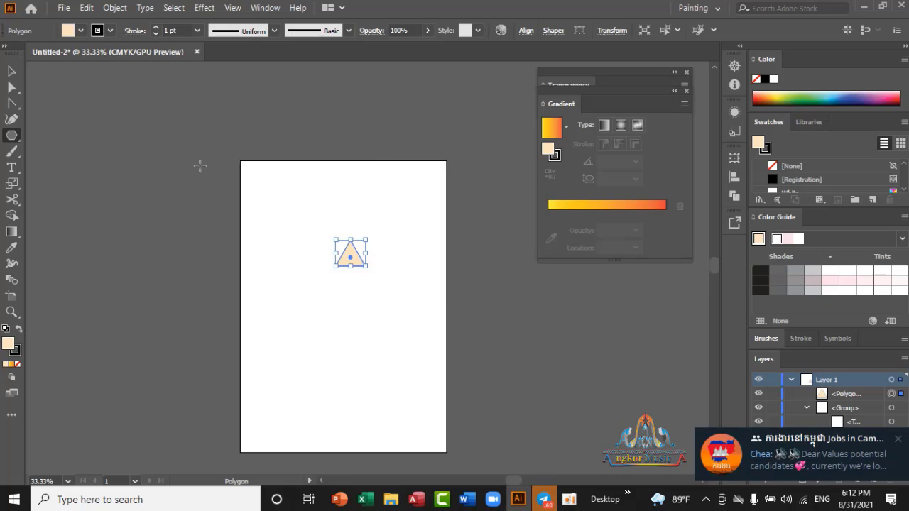
# - Enlarge the triangle proportionally to most of the artboard's width and centre it in the upper half
pyautogui.click(12, 70)
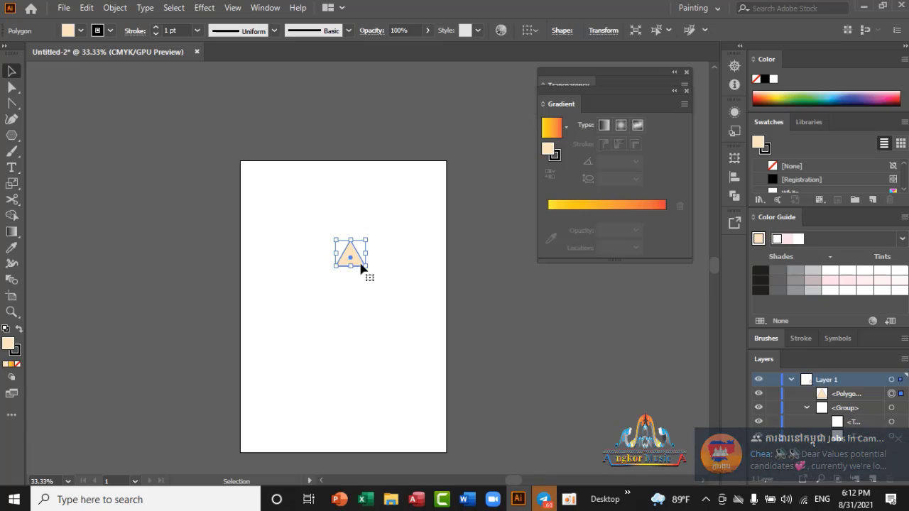
pyautogui.moveTo(365, 266); pyautogui.dragTo(367, 268)
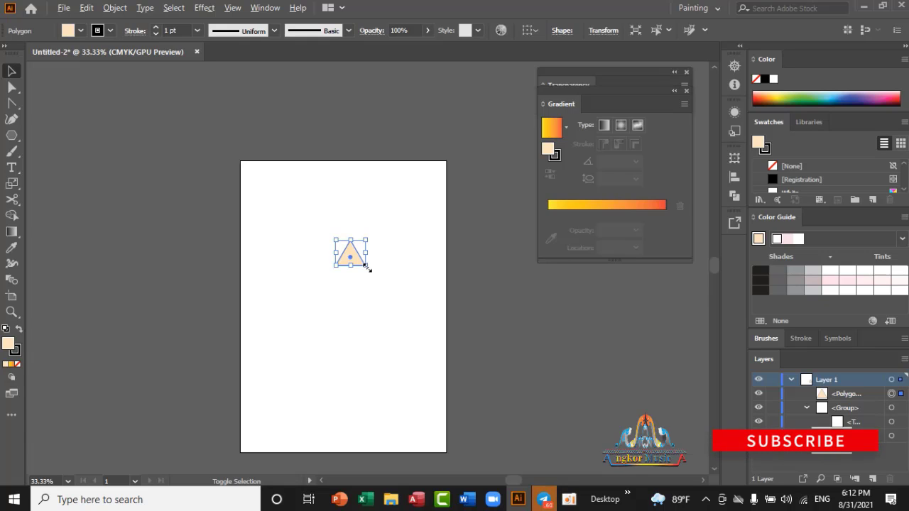
pyautogui.moveTo(367, 268); pyautogui.dragTo(405, 312)
pyautogui.moveTo(351, 261)
pyautogui.mouseDown()
pyautogui.moveTo(345, 248)
pyautogui.moveTo(345, 270)
pyautogui.mouseUp()
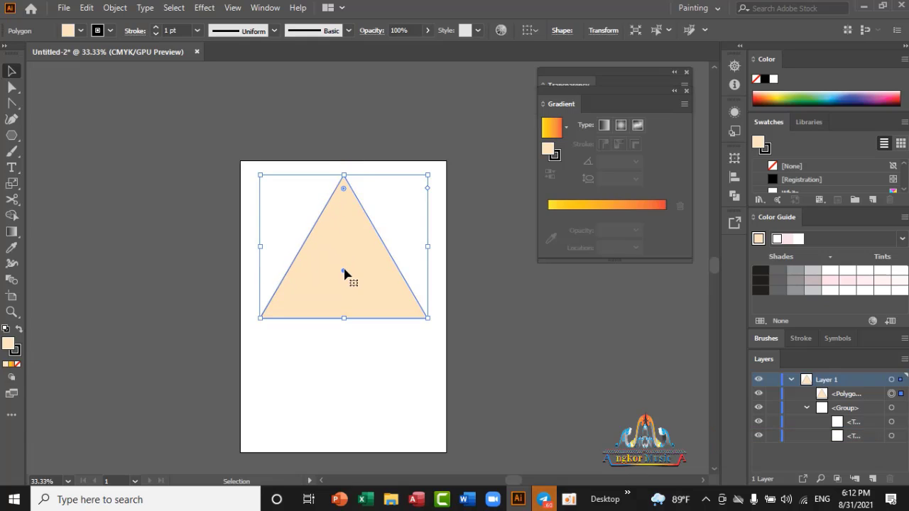
# - Remove the triangle's fill and set its black stroke to 4 pt
pyautogui.click(80, 31)
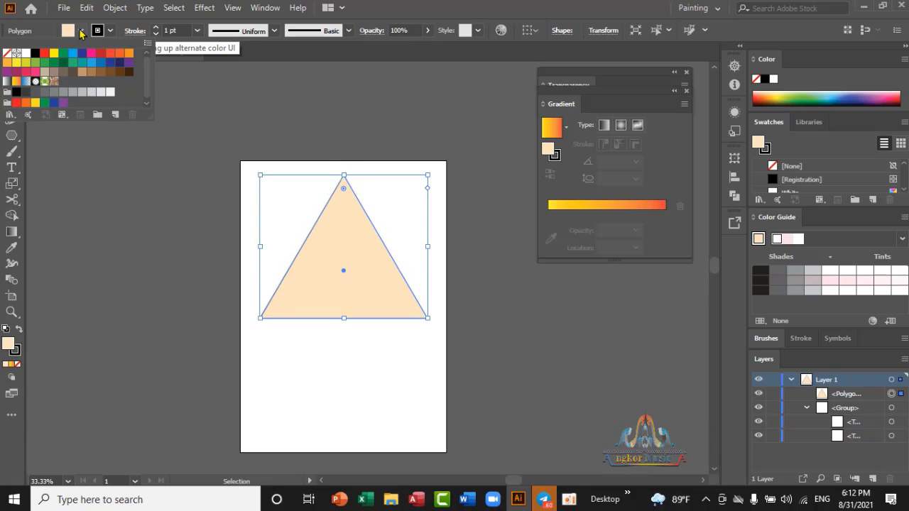
pyautogui.click(8, 54)
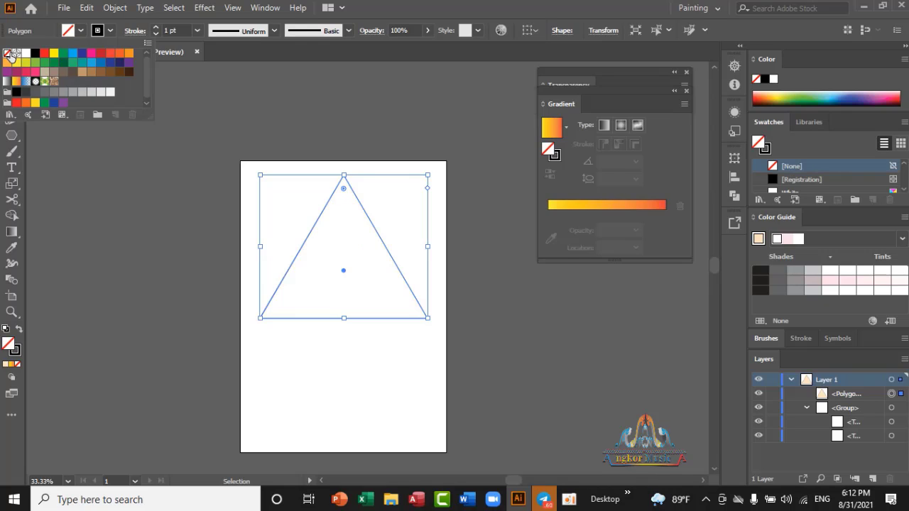
pyautogui.click(198, 32)
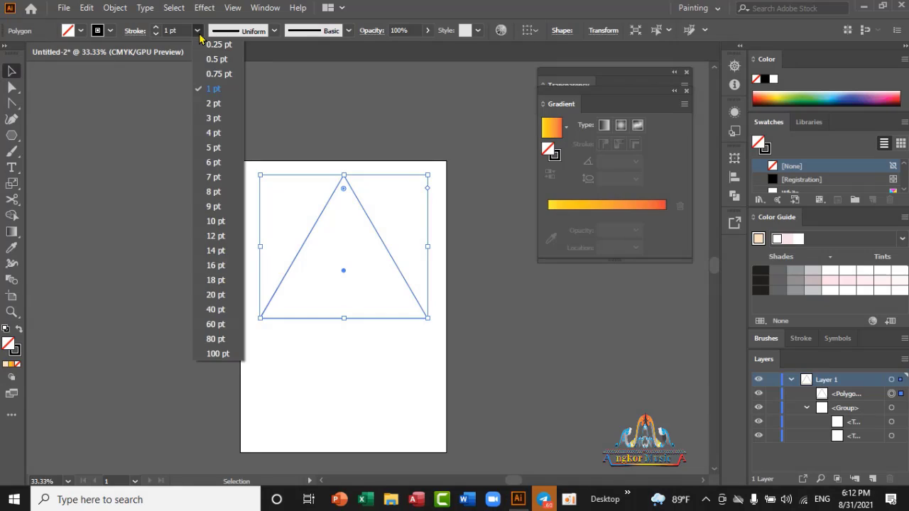
pyautogui.click(225, 140)
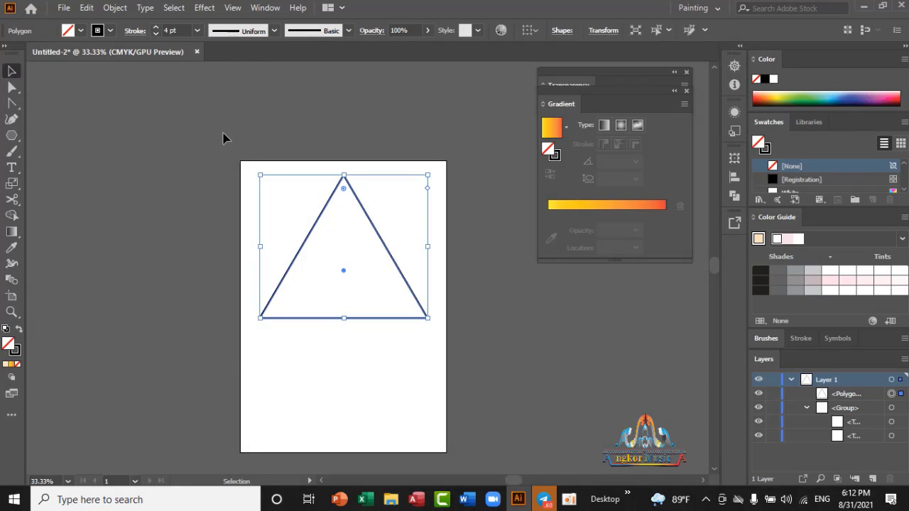
# - Copy the triangle, paste it in place, and shrink the copy about its centre to form a smaller triangle inside the original
pyautogui.click(86, 8)
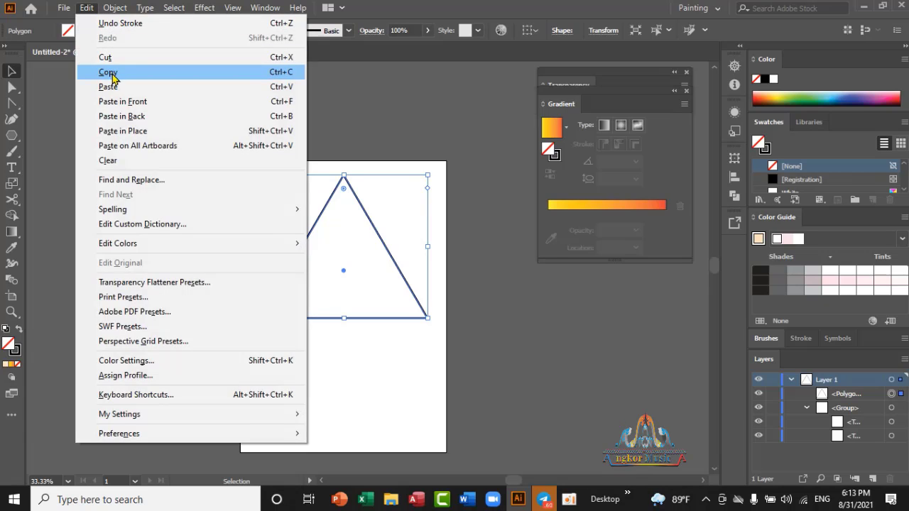
pyautogui.click(108, 73)
pyautogui.click(87, 10)
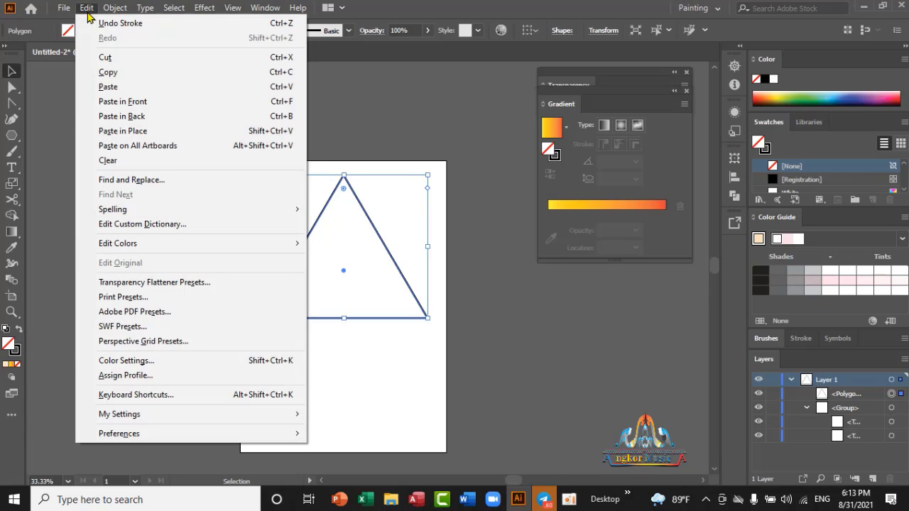
pyautogui.click(141, 133)
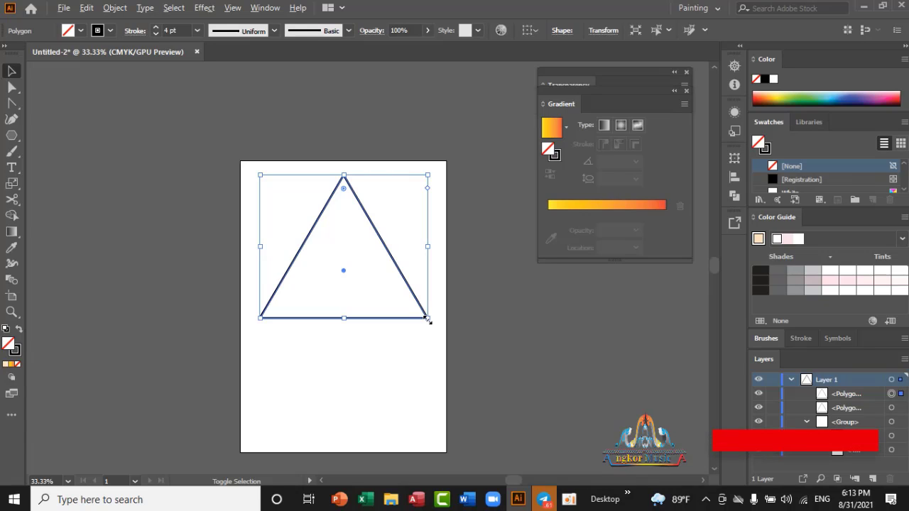
pyautogui.moveTo(428, 319); pyautogui.dragTo(403, 317)
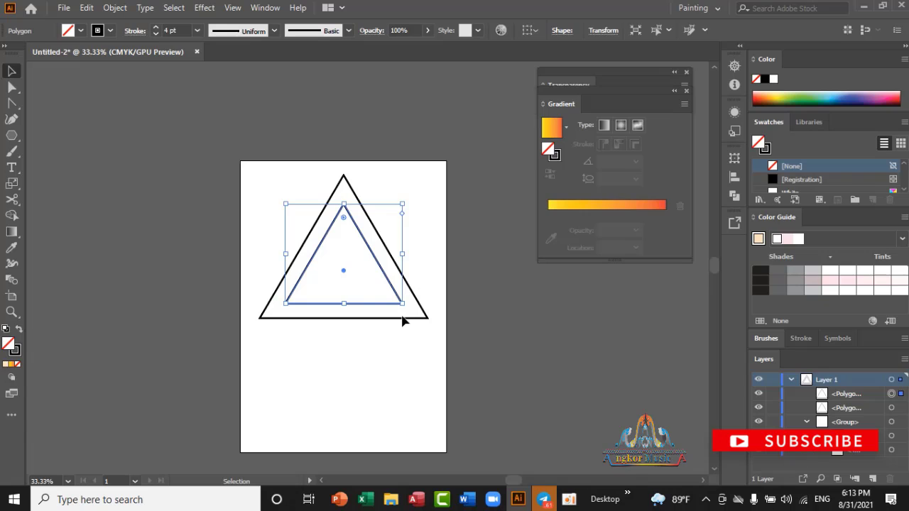
pyautogui.click(205, 163)
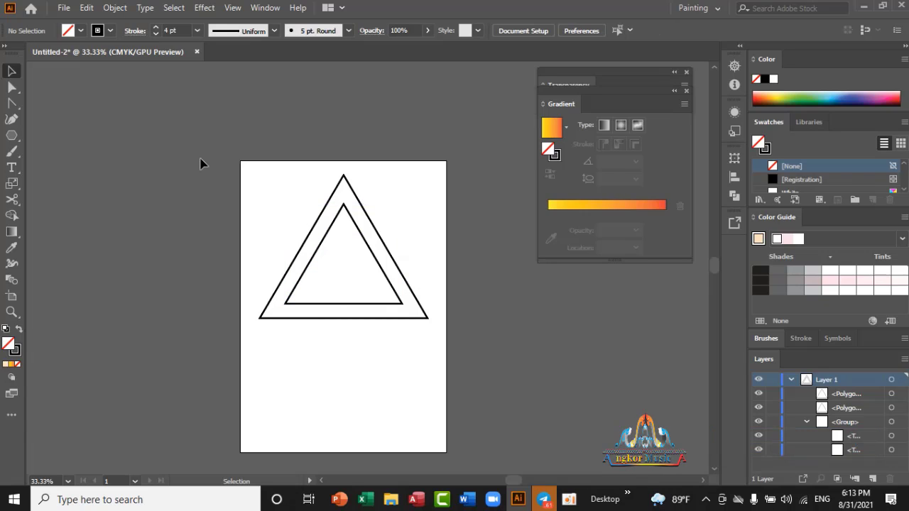
# - Draw a thin horizontal rectangle below the triangles, as wide as the outer triangle's base
pyautogui.click(19, 145)
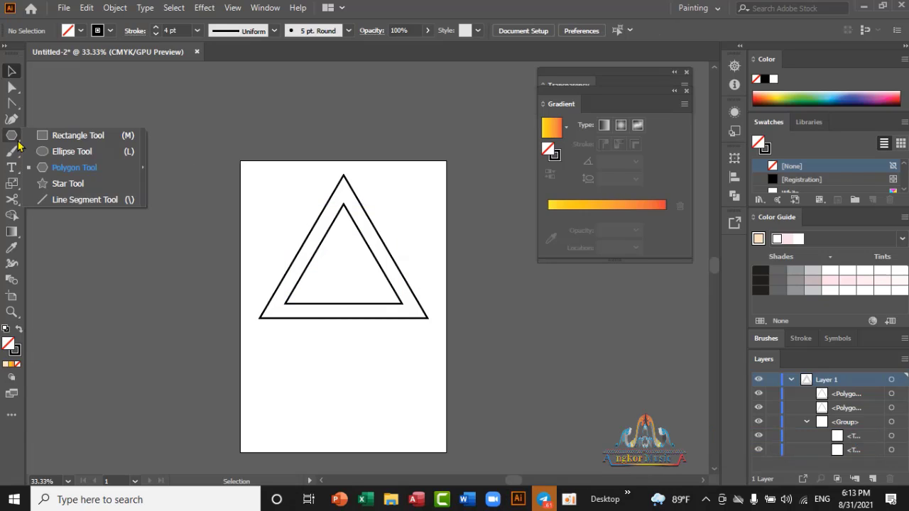
pyautogui.click(93, 137)
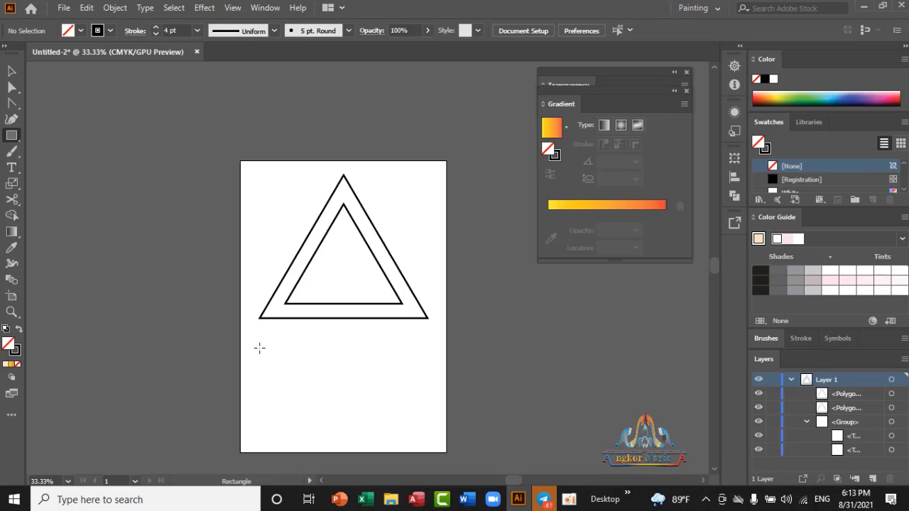
pyautogui.moveTo(259, 348)
pyautogui.mouseDown()
pyautogui.moveTo(317, 362)
pyautogui.moveTo(428, 365)
pyautogui.mouseUp()
# - Select the rectangle's two upper corners, choose the chamfer corner type, and pull them in to a radius of about 48 pt
pyautogui.press('ctrl')
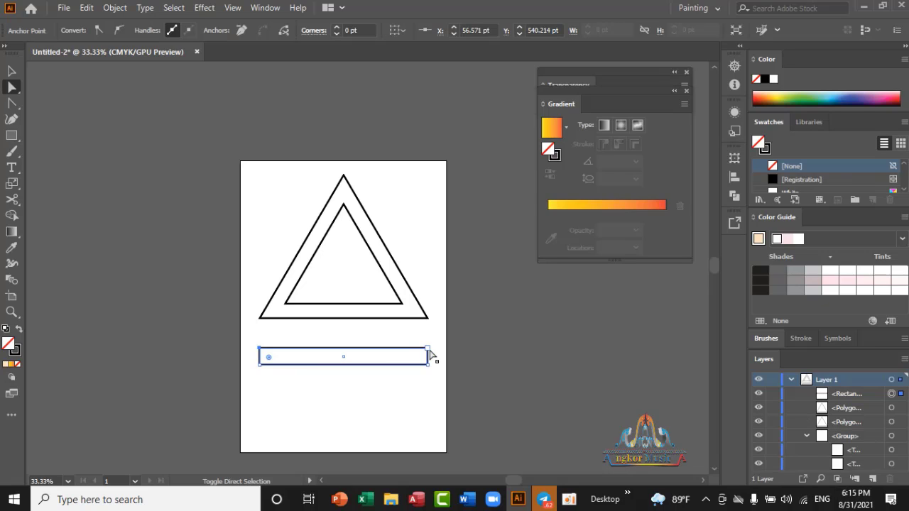
pyautogui.keyDown('ctrl'); pyautogui.click(429, 350); pyautogui.keyUp('ctrl')
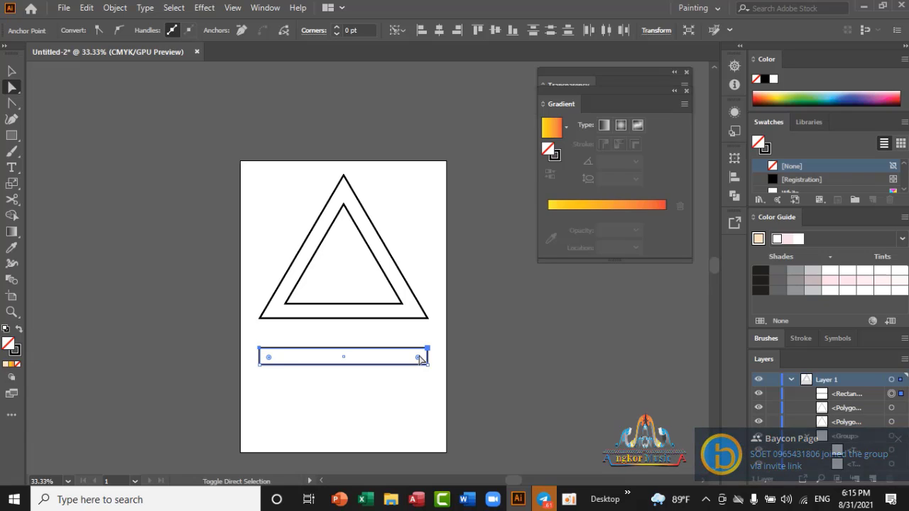
pyautogui.doubleClick(418, 358)
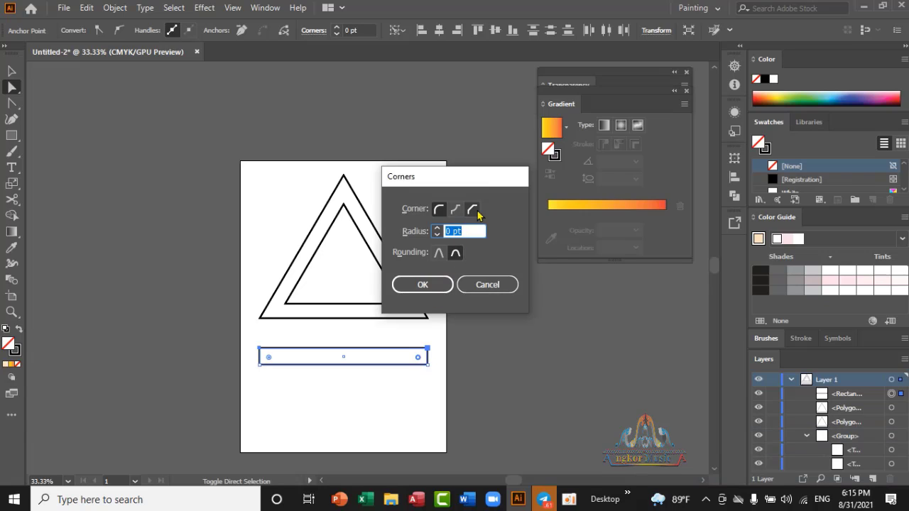
pyautogui.click(472, 211)
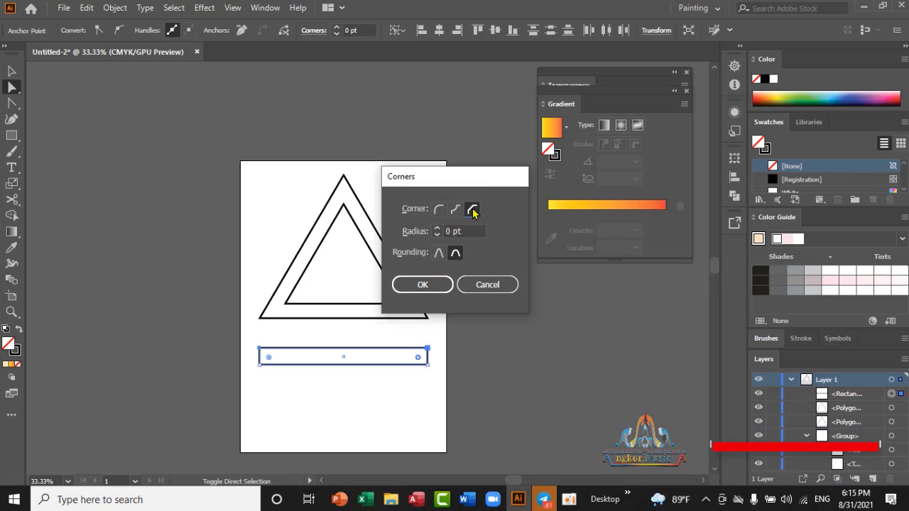
pyautogui.click(440, 285)
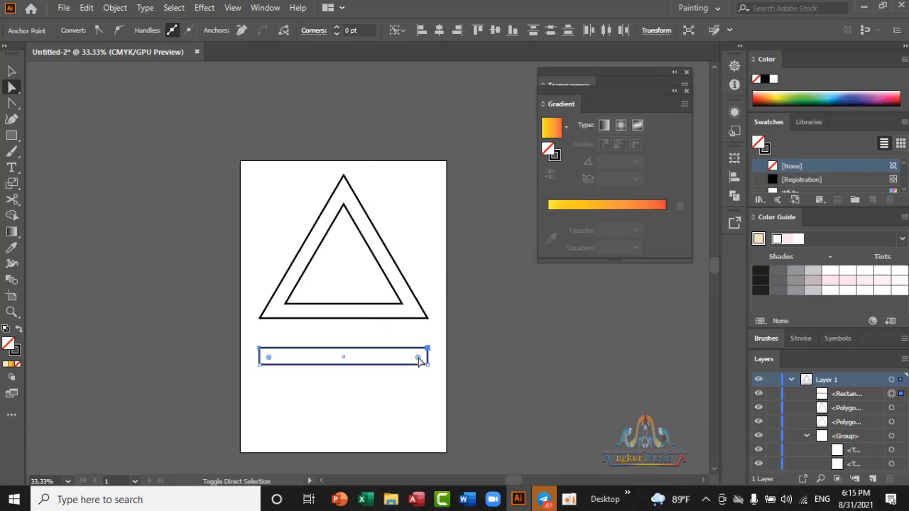
pyautogui.moveTo(419, 360); pyautogui.dragTo(387, 379)
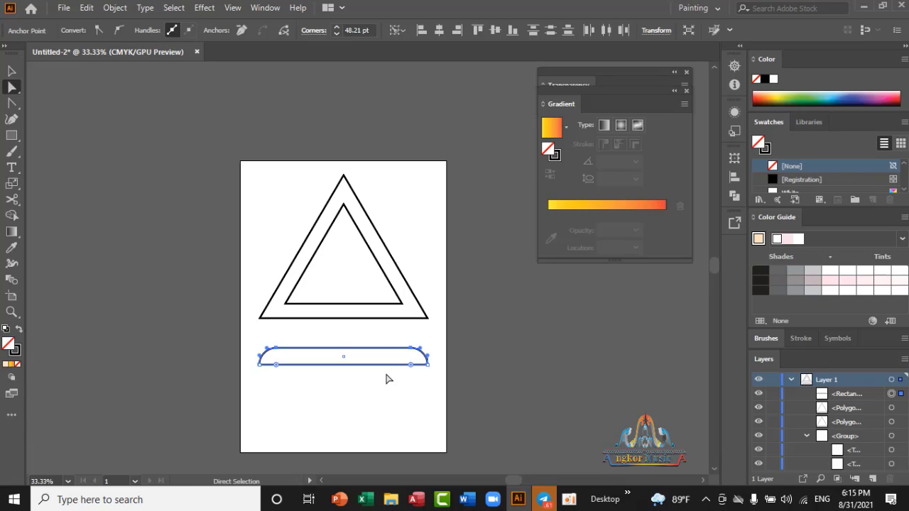
# - Straighten the curved ends of the bar into slanted edges with the Curvature tool, making a trapezoid
pyautogui.click(12, 120)
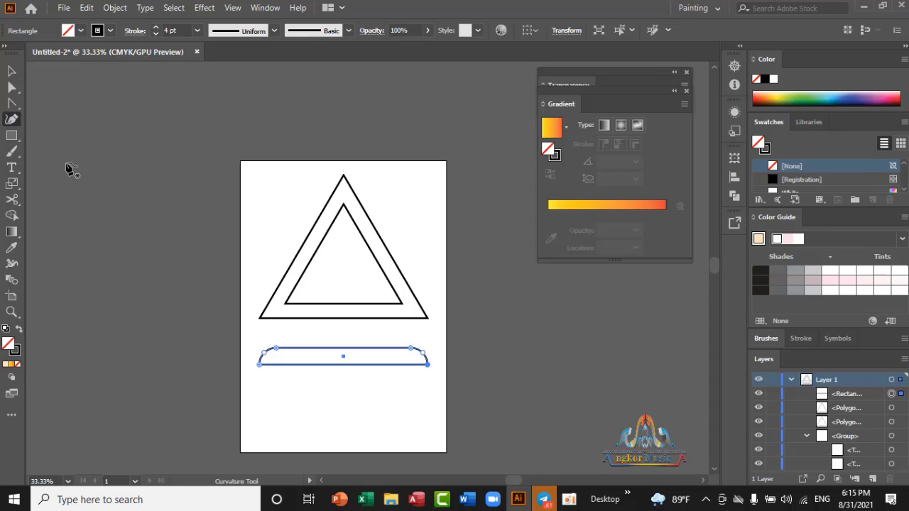
pyautogui.click(268, 359)
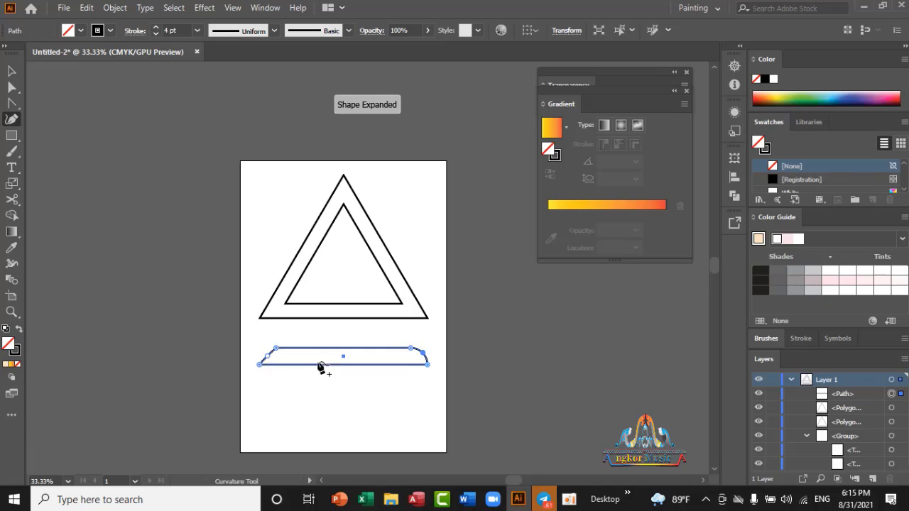
pyautogui.moveTo(424, 354); pyautogui.dragTo(417, 361)
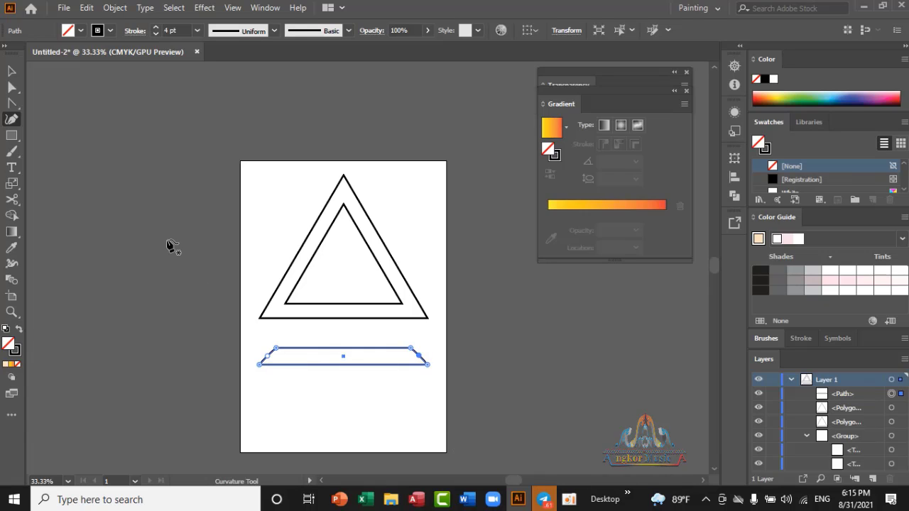
# - Move the trapezoid bar up across the middle of both triangles, centred horizontally, and deselect it
pyautogui.click(13, 72)
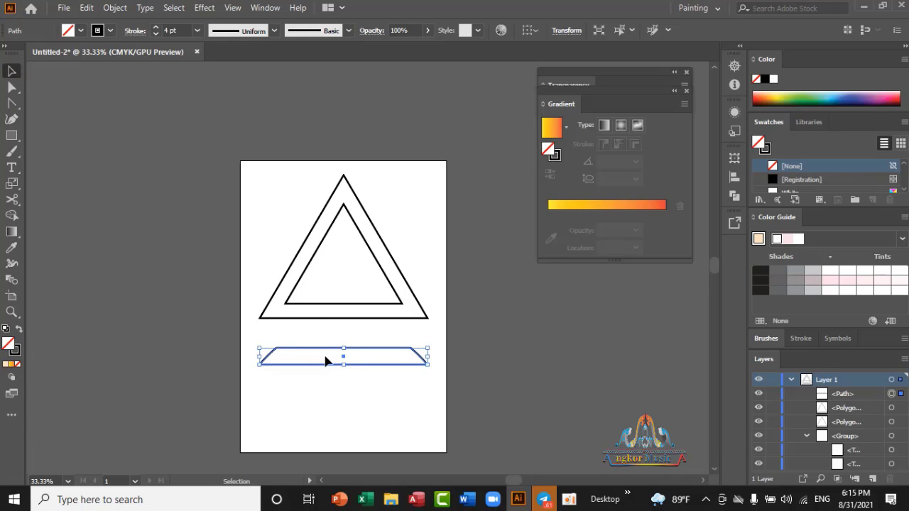
pyautogui.moveTo(343, 361); pyautogui.dragTo(344, 258)
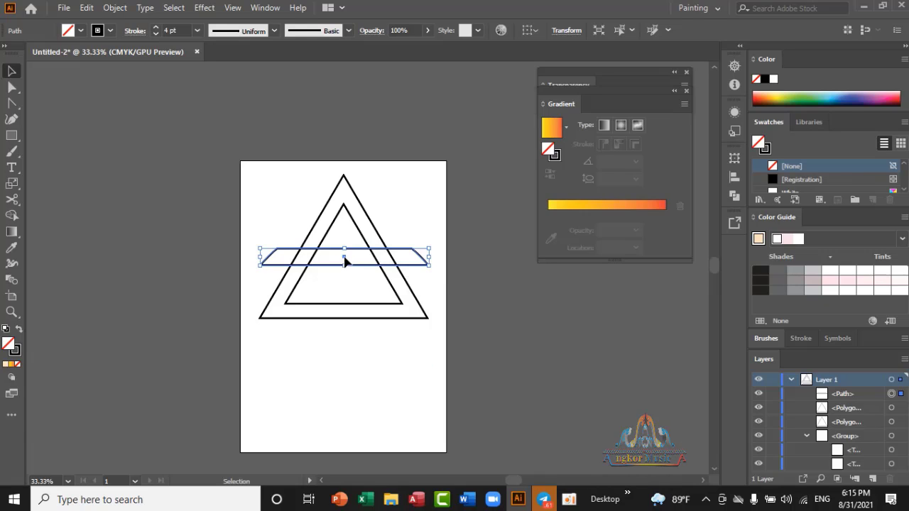
pyautogui.click(363, 401)
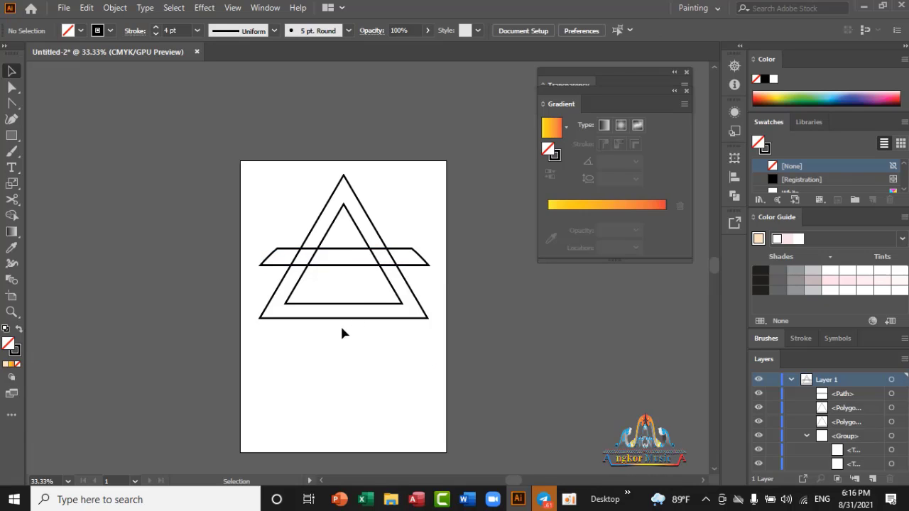
# - Select both triangles and the bar and expand their fill and stroke
pyautogui.moveTo(274, 183)
pyautogui.mouseDown()
pyautogui.moveTo(400, 339)
pyautogui.moveTo(422, 351)
pyautogui.mouseUp()
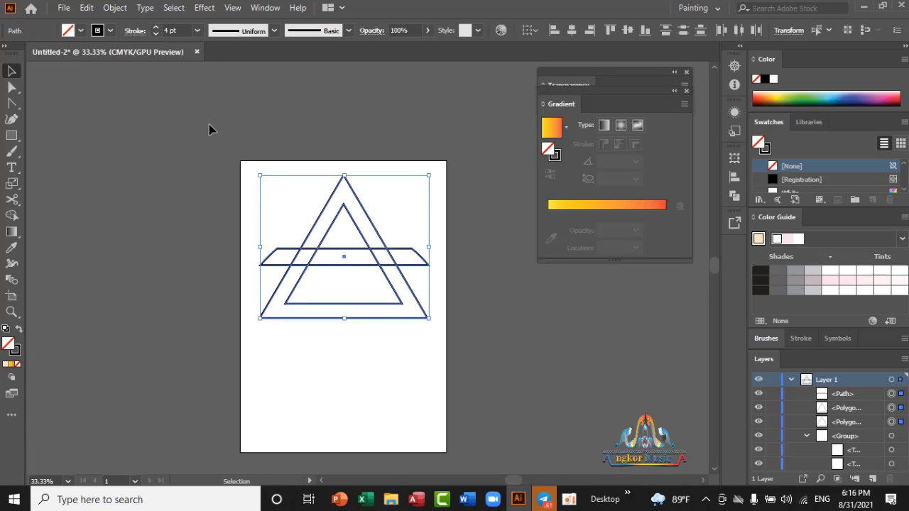
pyautogui.click(115, 8)
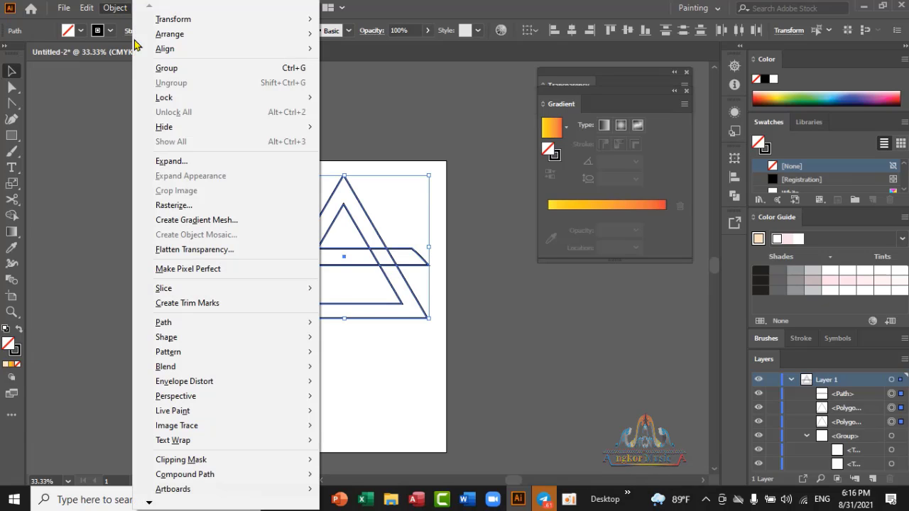
pyautogui.click(177, 165)
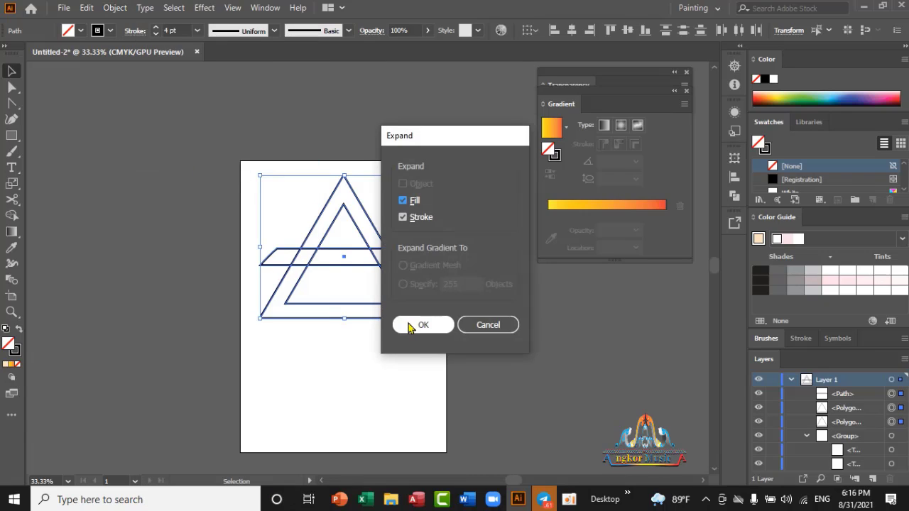
pyautogui.click(409, 327)
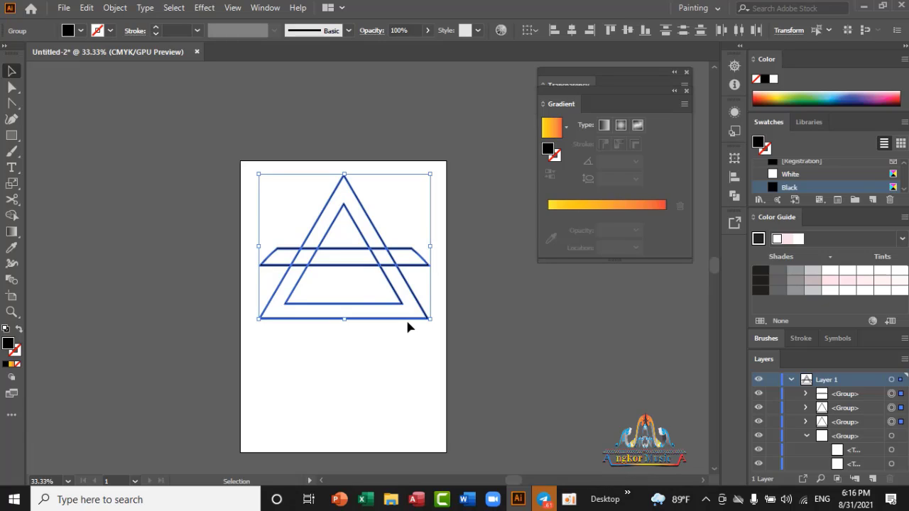
# - Set the fill to white and use Shape Builder to merge the bar's left part across the triangles and the outer band's right side
pyautogui.click(15, 220)
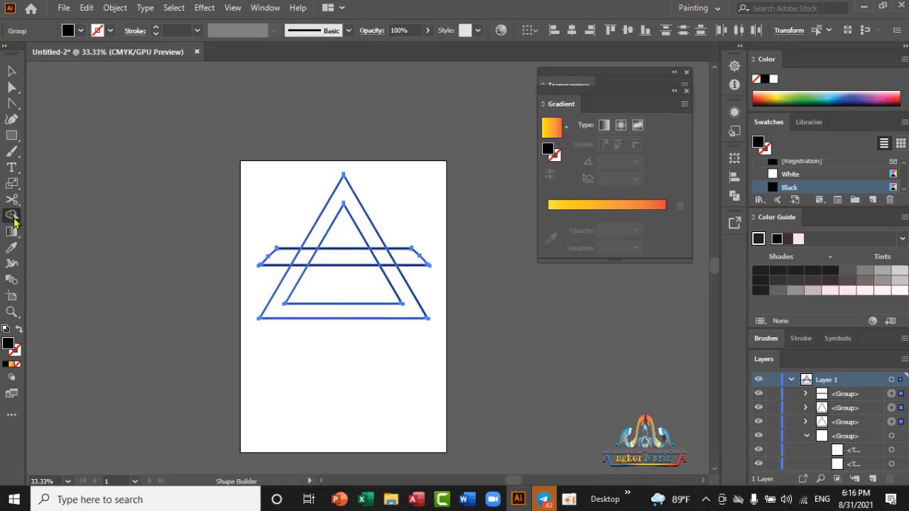
pyautogui.moveTo(290, 256); pyautogui.dragTo(322, 258)
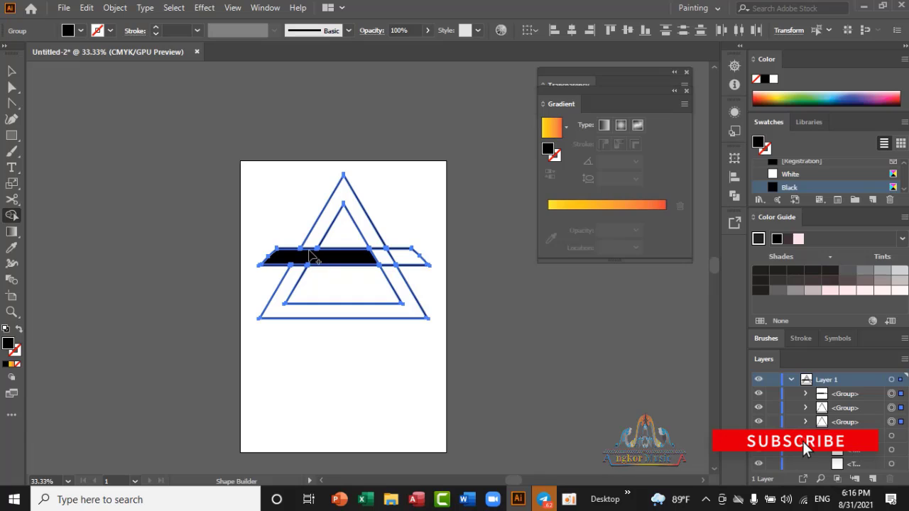
pyautogui.hotkey('ctrl', 'z')
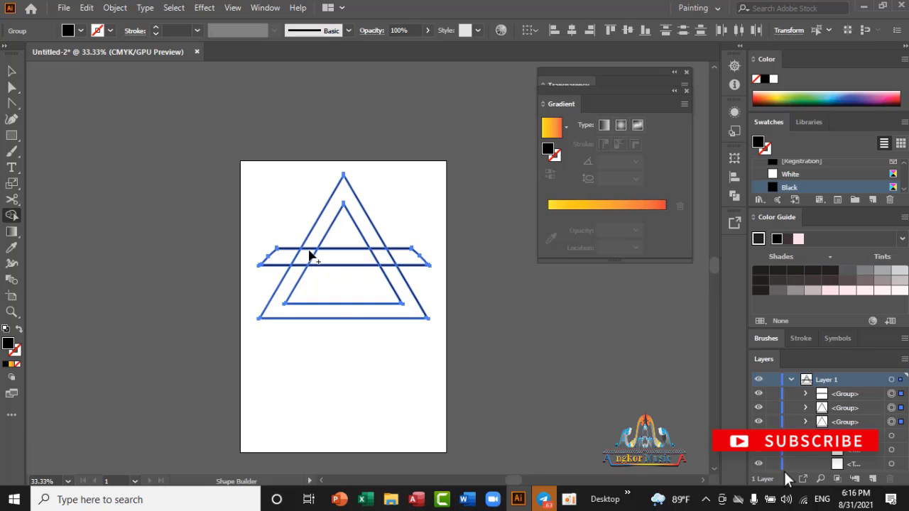
pyautogui.click(81, 30)
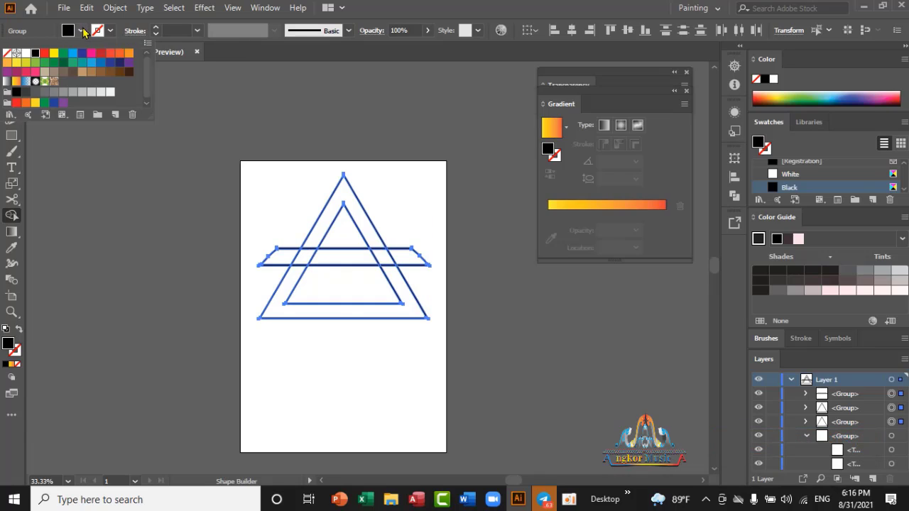
pyautogui.click(26, 54)
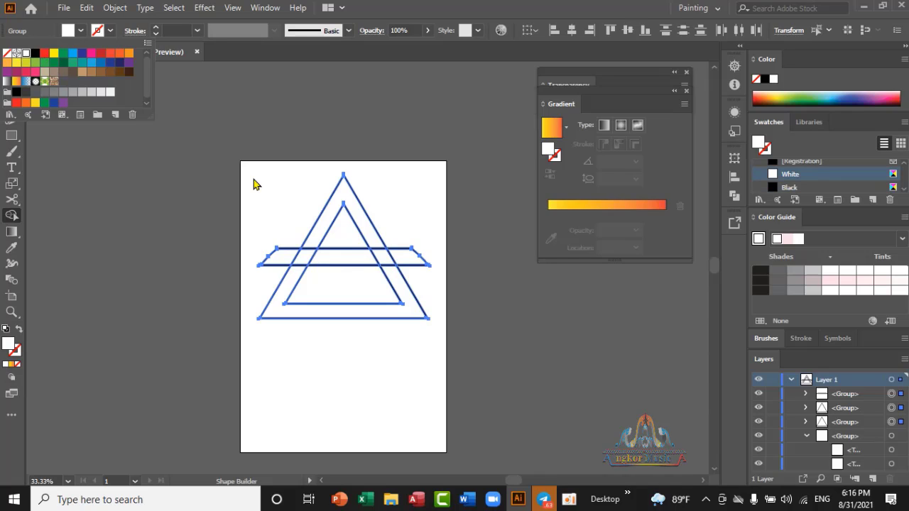
pyautogui.click(281, 264)
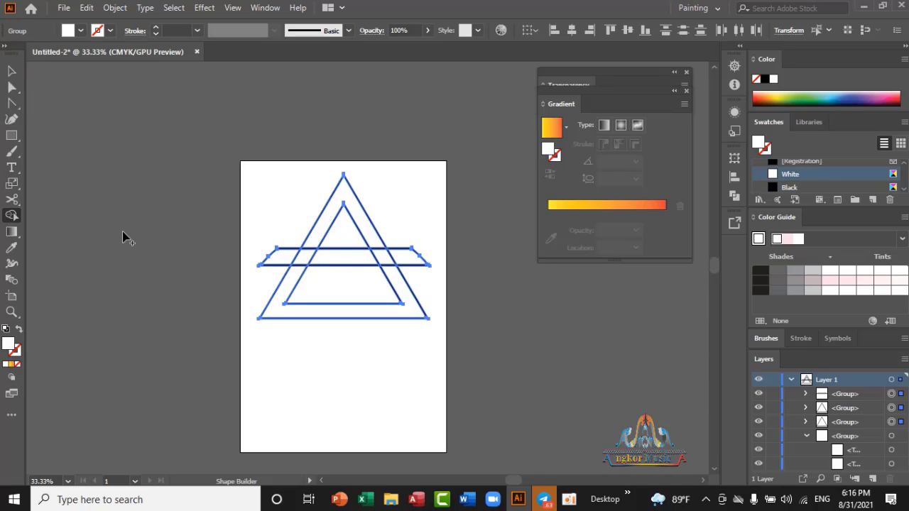
pyautogui.moveTo(281, 260); pyautogui.dragTo(376, 257)
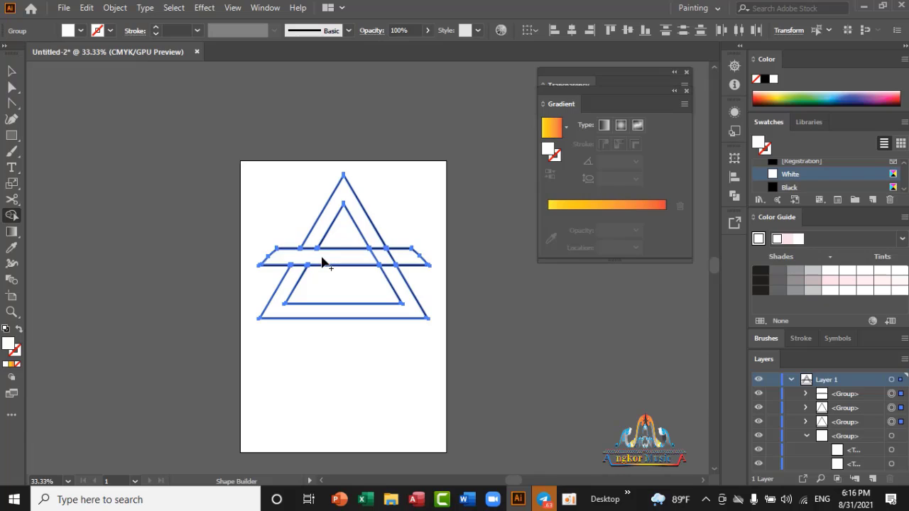
pyautogui.moveTo(353, 225)
pyautogui.mouseDown()
pyautogui.moveTo(367, 229)
pyautogui.moveTo(402, 290)
pyautogui.mouseUp()
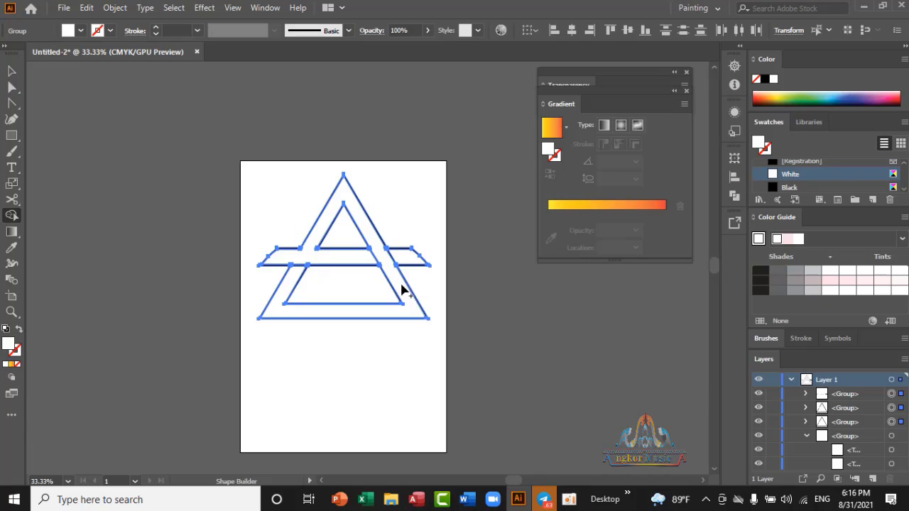
# - Move the whole artwork down to the middle of the artboard and set its stroke weight to 16 pt
pyautogui.click(12, 72)
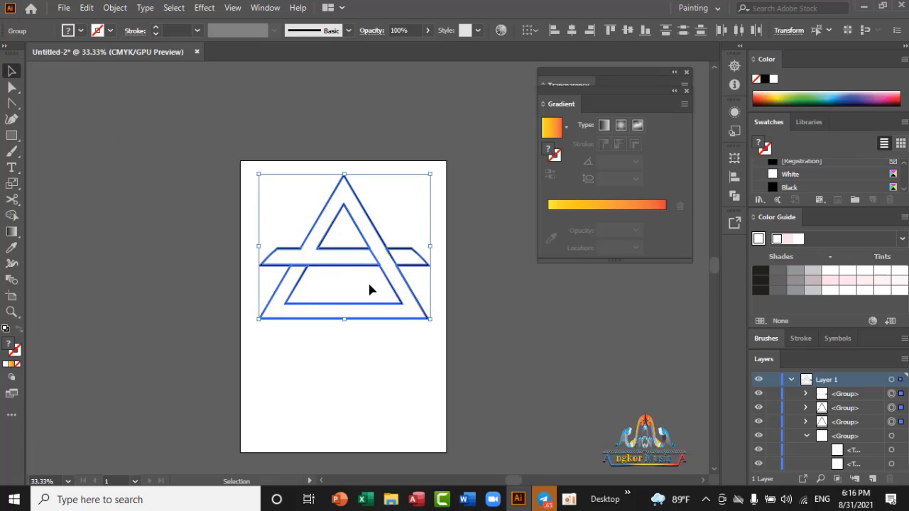
pyautogui.moveTo(349, 268); pyautogui.dragTo(346, 310)
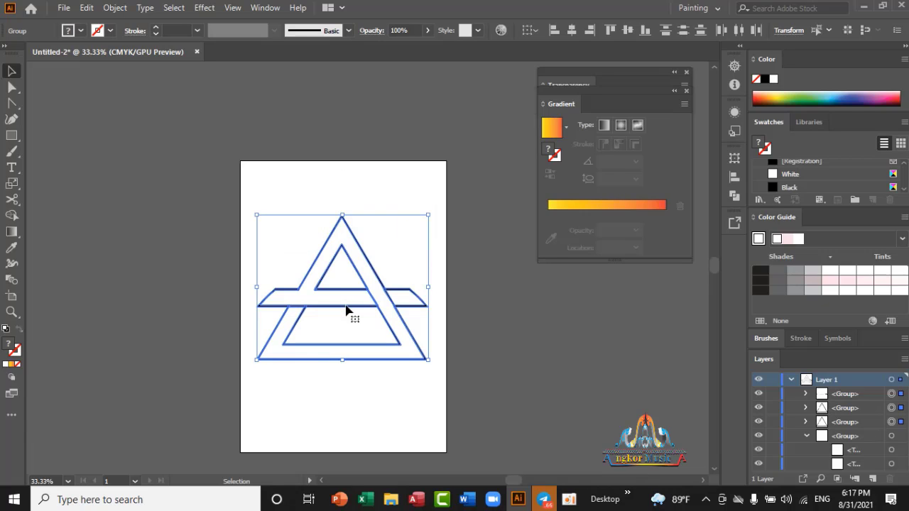
pyautogui.click(197, 31)
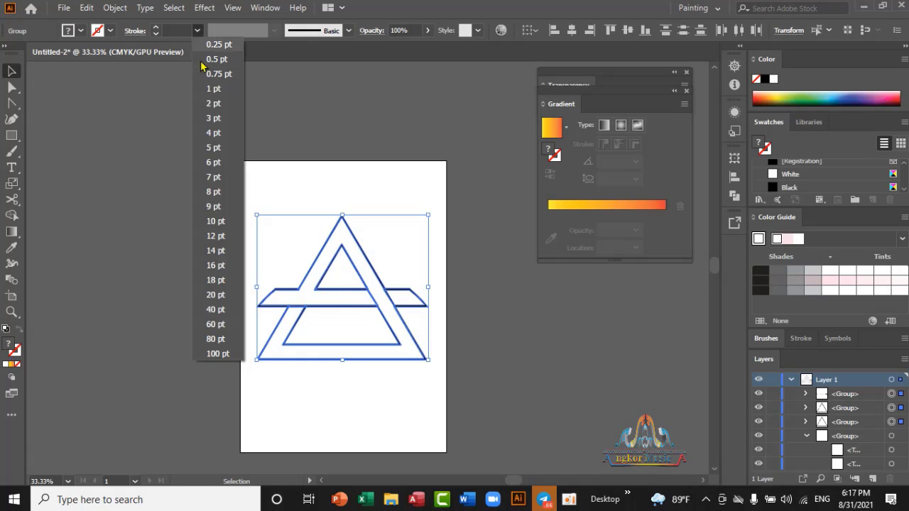
pyautogui.click(217, 265)
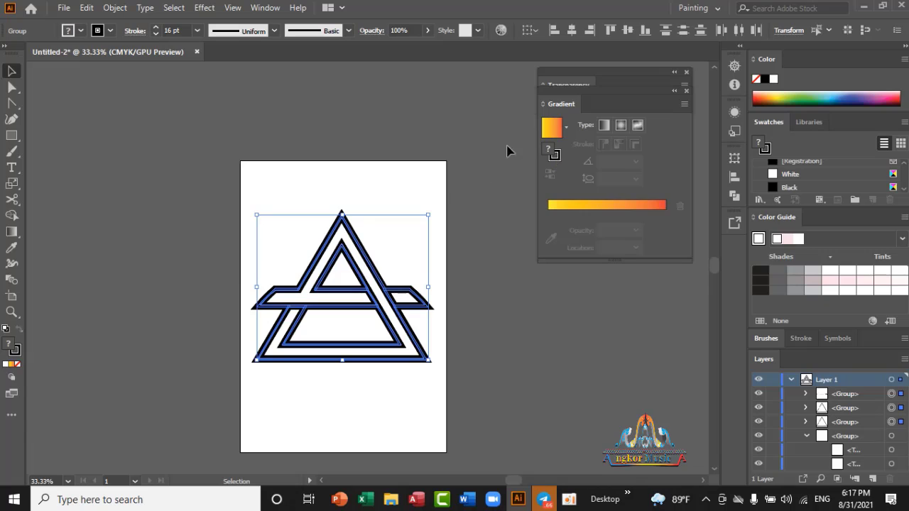
# - Try filling the artwork with the Orange, Yellow gradient and undo the fill
pyautogui.click(566, 127)
pyautogui.click(462, 177)
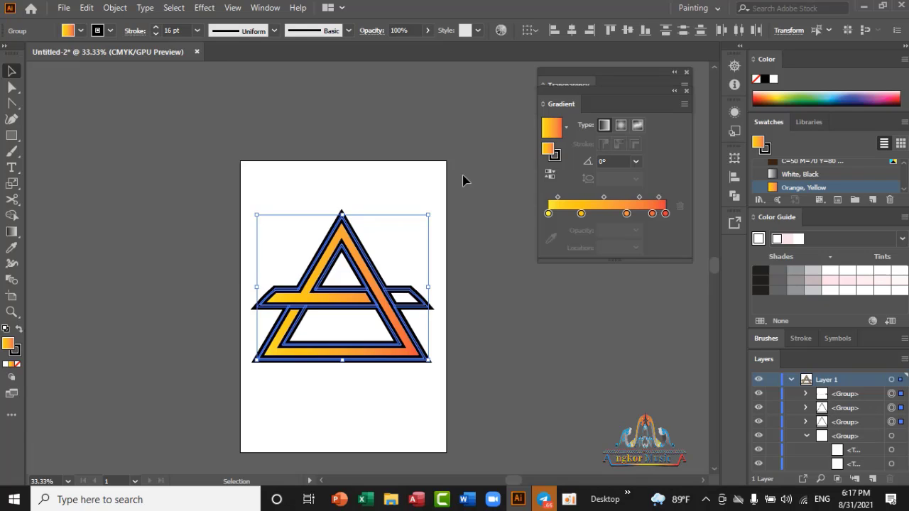
pyautogui.press('a')
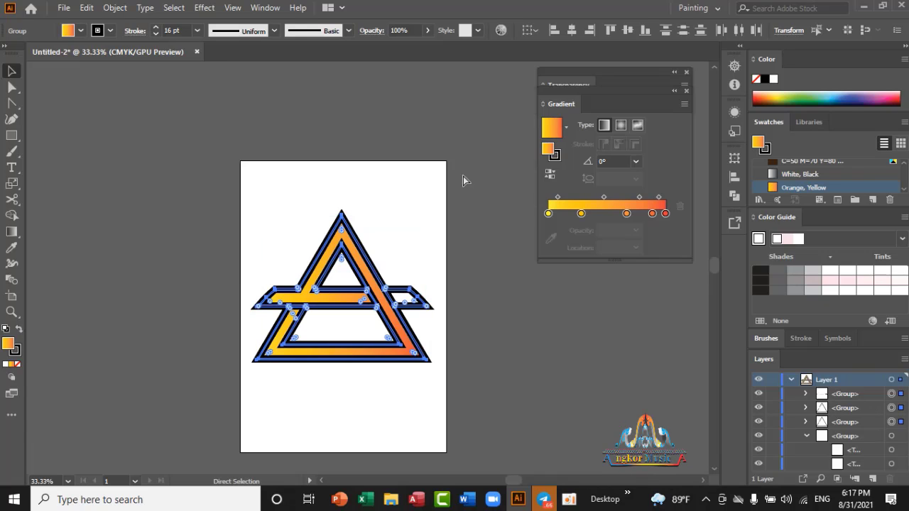
pyautogui.hotkey('ctrl', 'z')
pyautogui.press('v')
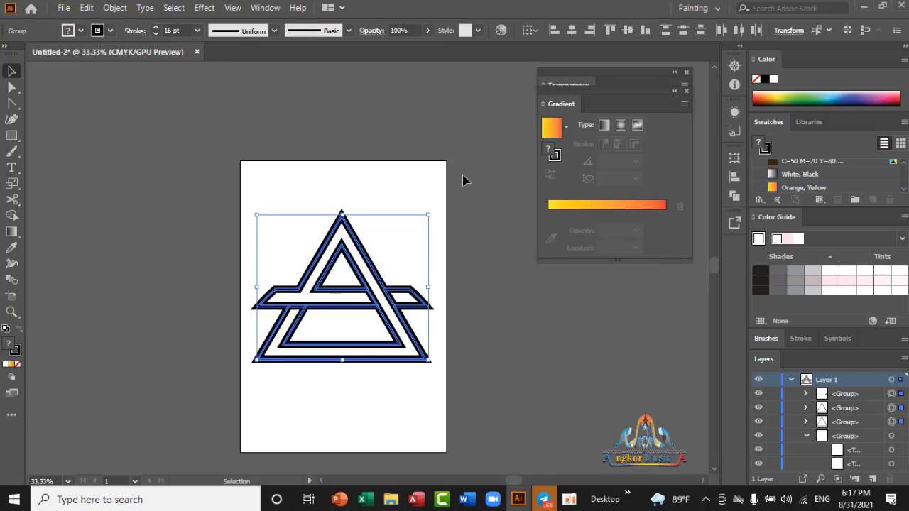
# - Reselect the whole artwork, set its fill to white, and build its lower regions and bar with Shape Builder
pyautogui.click(488, 277)
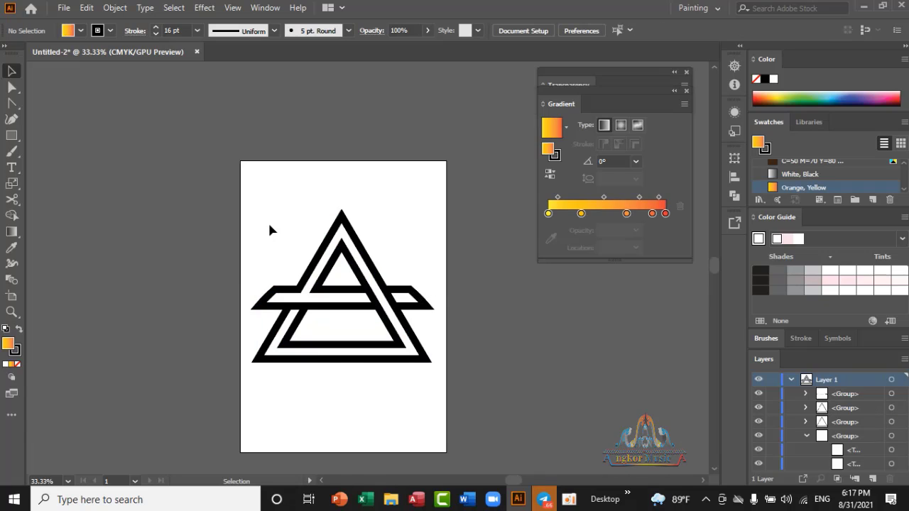
pyautogui.moveTo(270, 229); pyautogui.dragTo(472, 395)
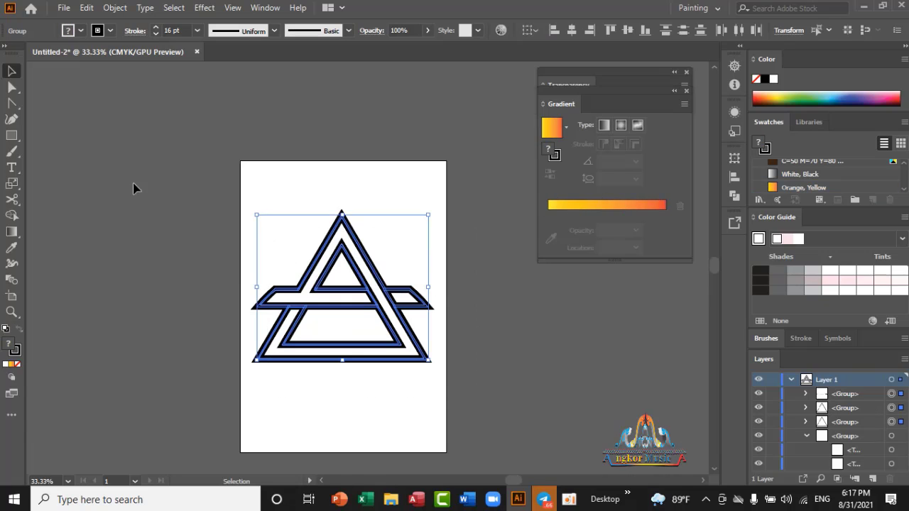
pyautogui.click(12, 216)
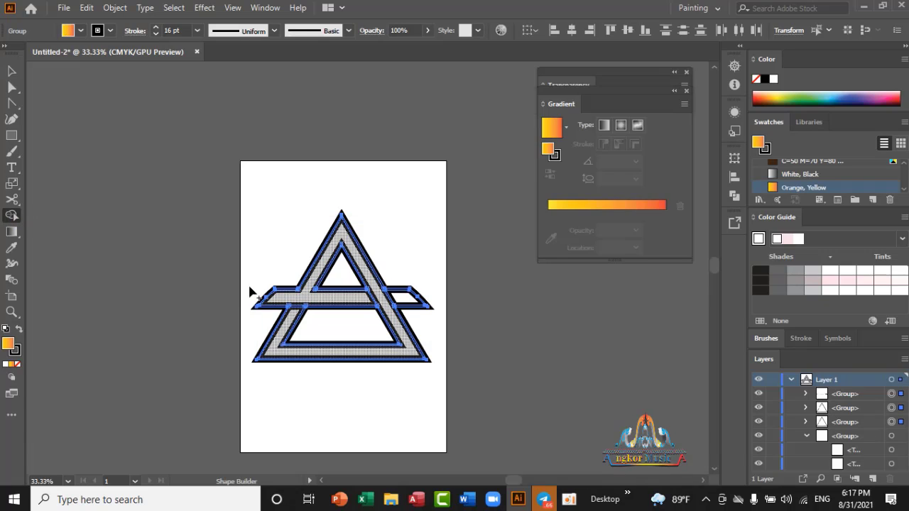
pyautogui.click(351, 319)
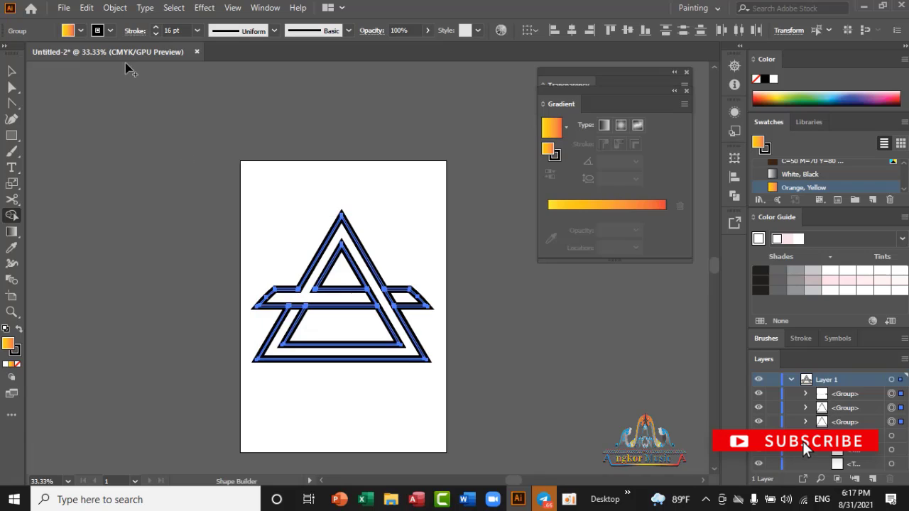
pyautogui.click(80, 31)
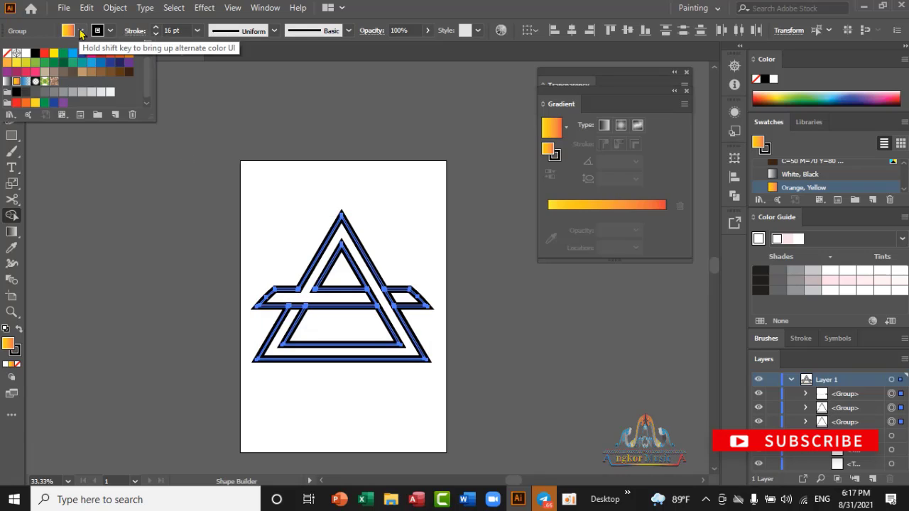
pyautogui.click(26, 54)
pyautogui.click(365, 321)
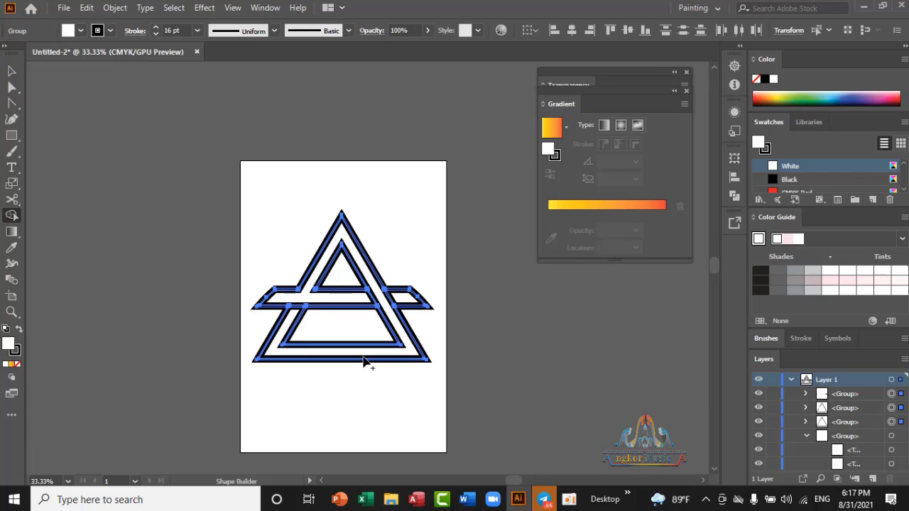
pyautogui.click(368, 357)
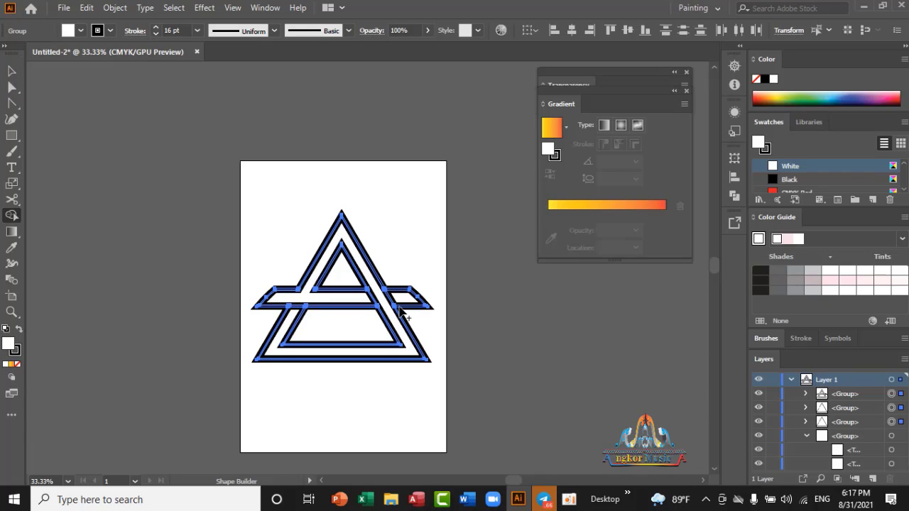
pyautogui.moveTo(406, 305); pyautogui.dragTo(266, 294)
pyautogui.click(11, 71)
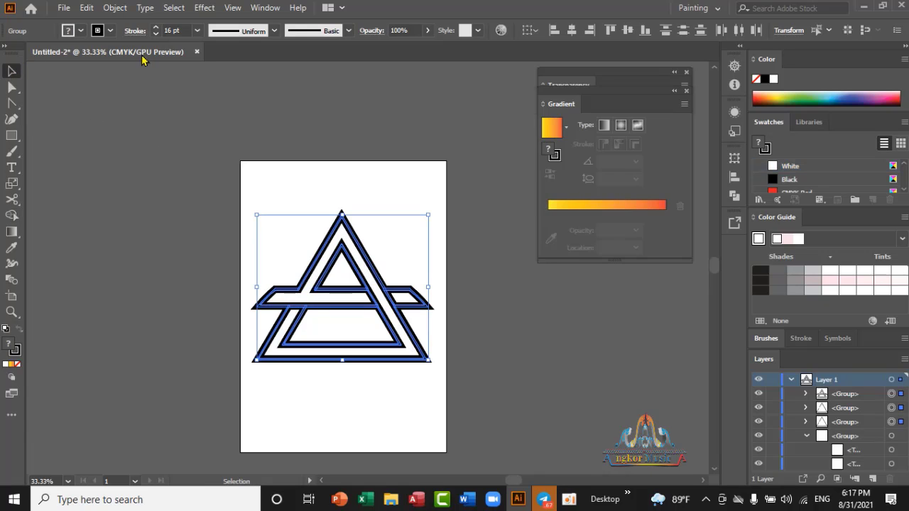
# - Try the Orange, Yellow and the White, Black gradient swatches on the artwork's stroke, and deselect the artwork
pyautogui.click(111, 30)
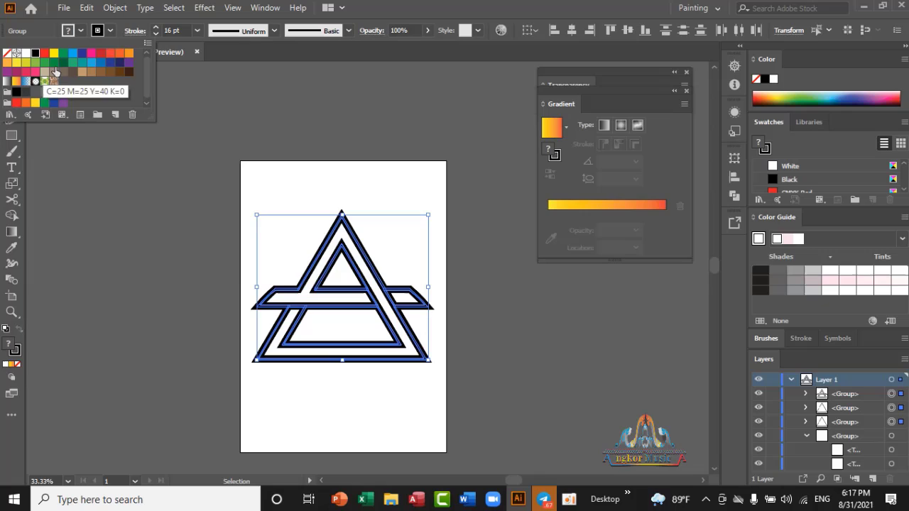
pyautogui.click(18, 84)
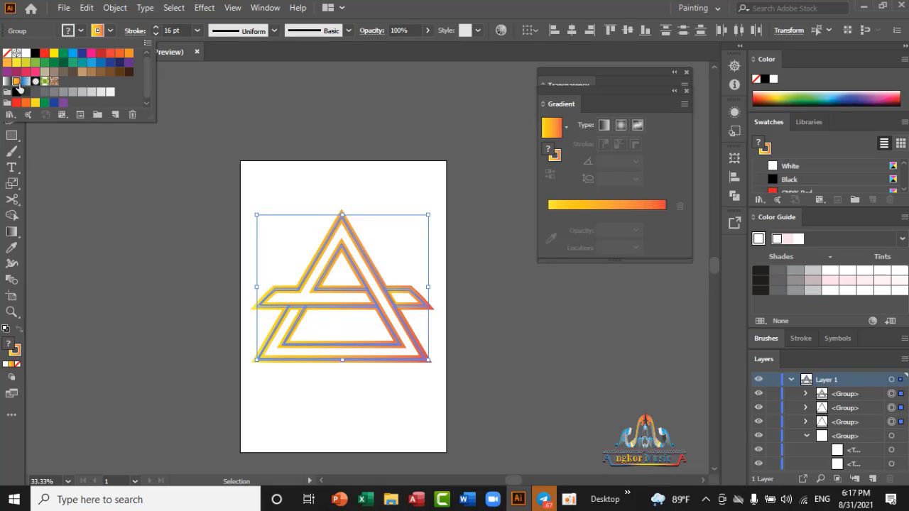
pyautogui.click(7, 81)
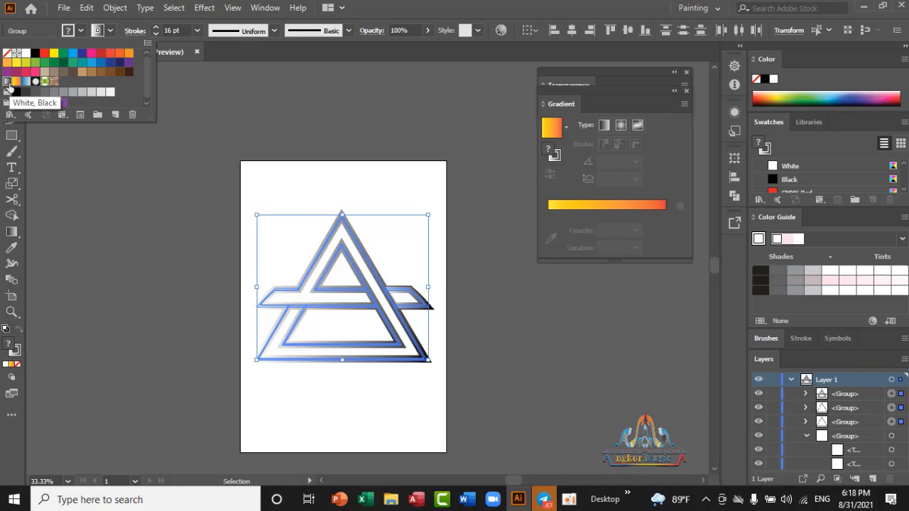
pyautogui.click(160, 182)
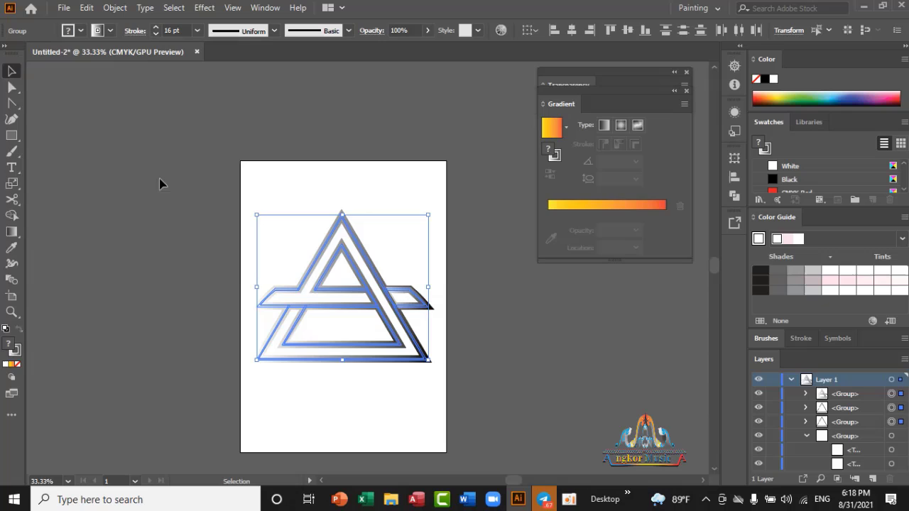
pyautogui.click(302, 181)
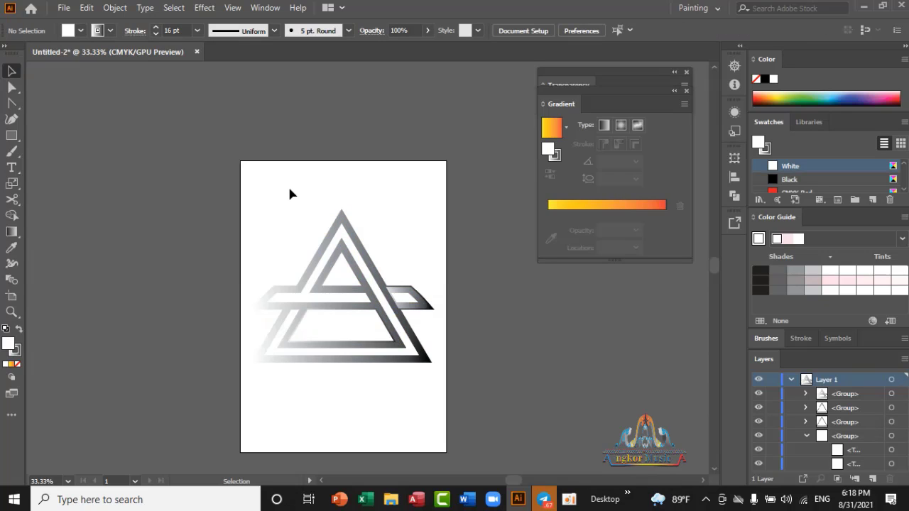
# - Select the whole artwork, apply the Orange, Yellow gradient to its stroke, and deselect it
pyautogui.moveTo(291, 197); pyautogui.dragTo(382, 326)
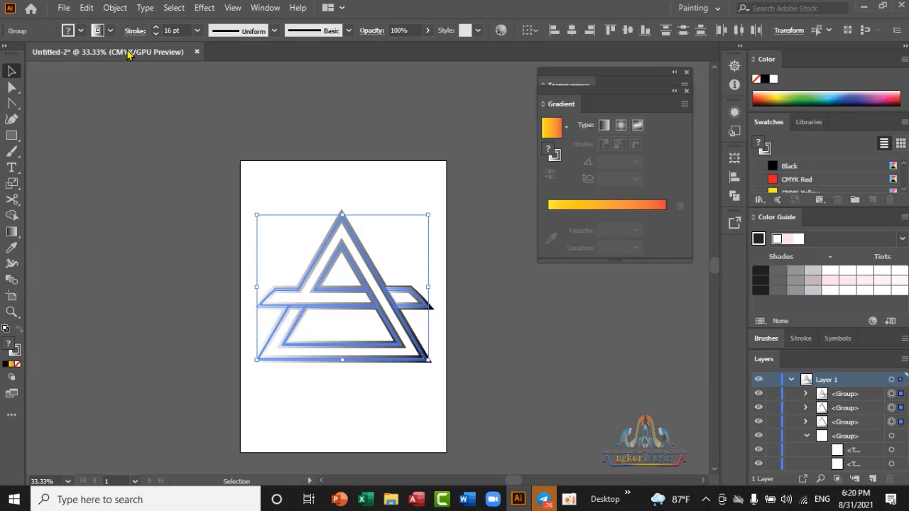
pyautogui.click(110, 30)
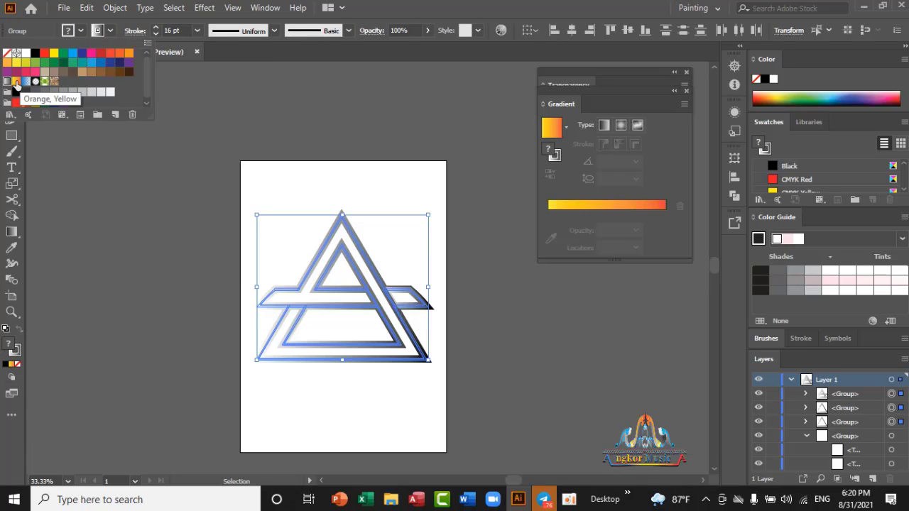
pyautogui.click(16, 82)
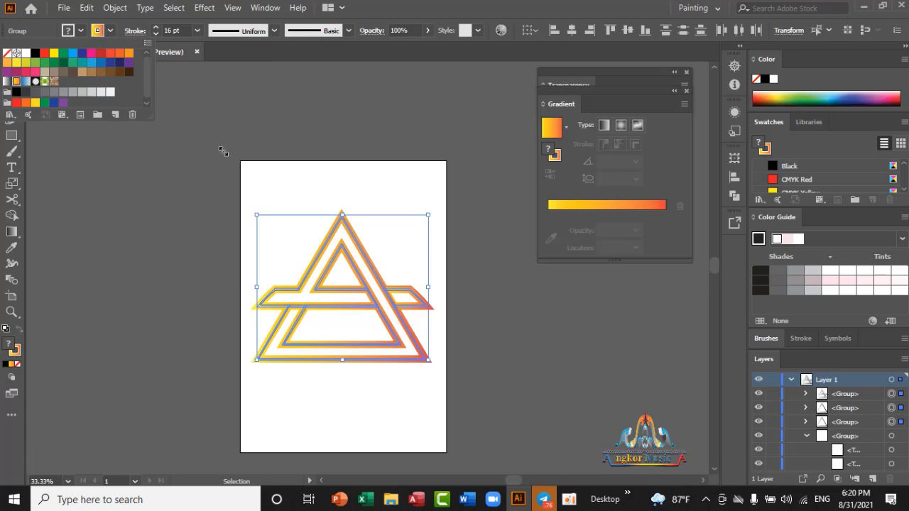
pyautogui.click(141, 181)
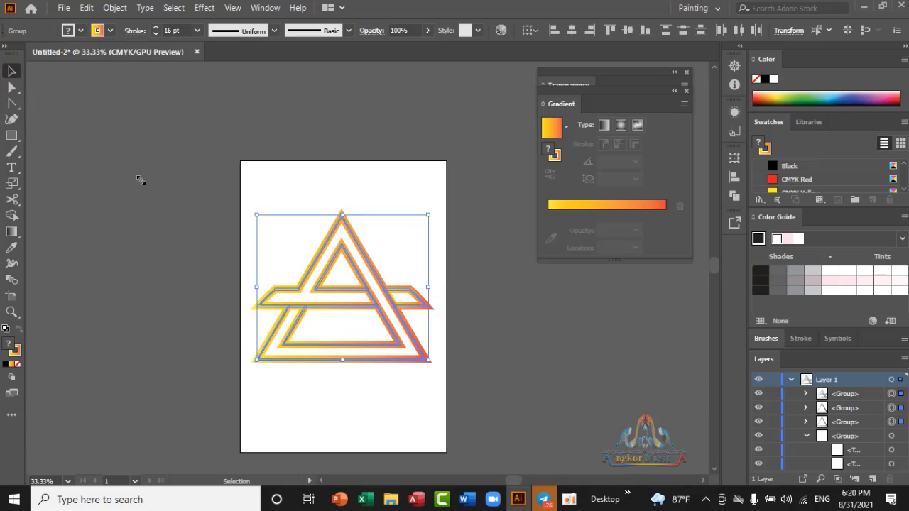
pyautogui.click(92, 104)
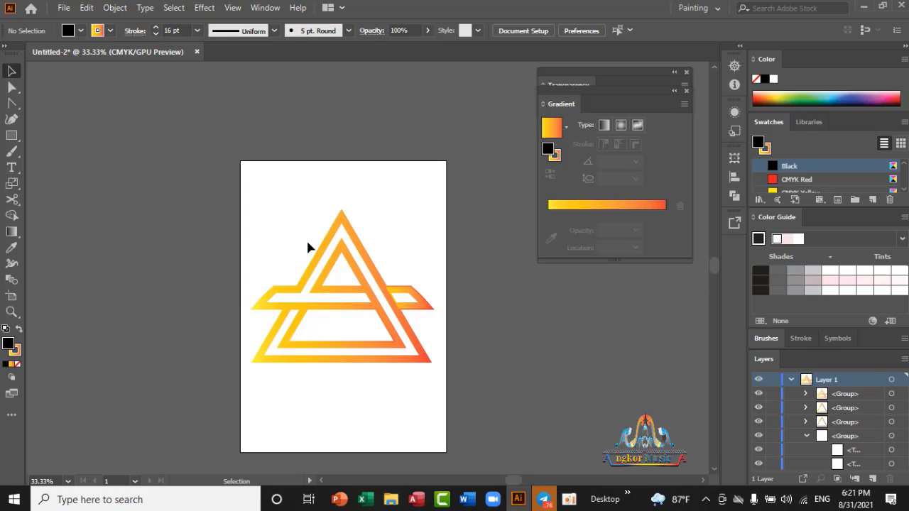
pyautogui.moveTo(572, 499)
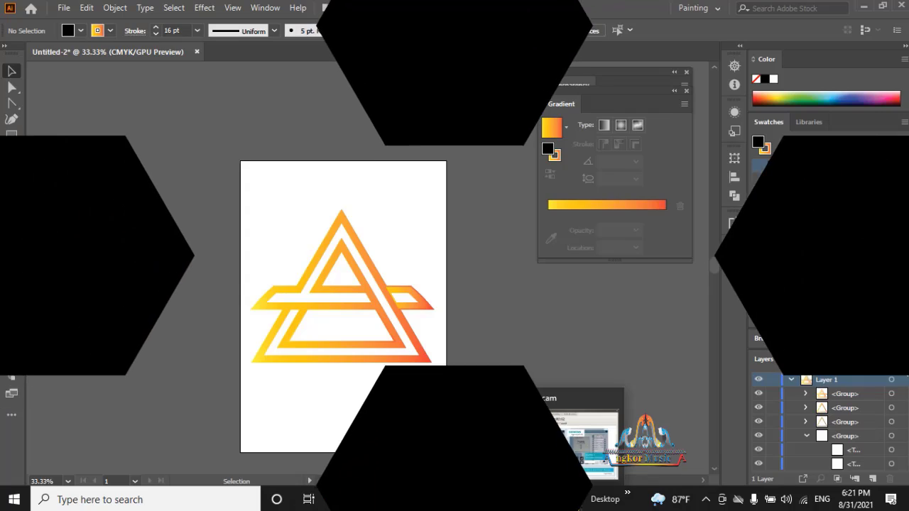